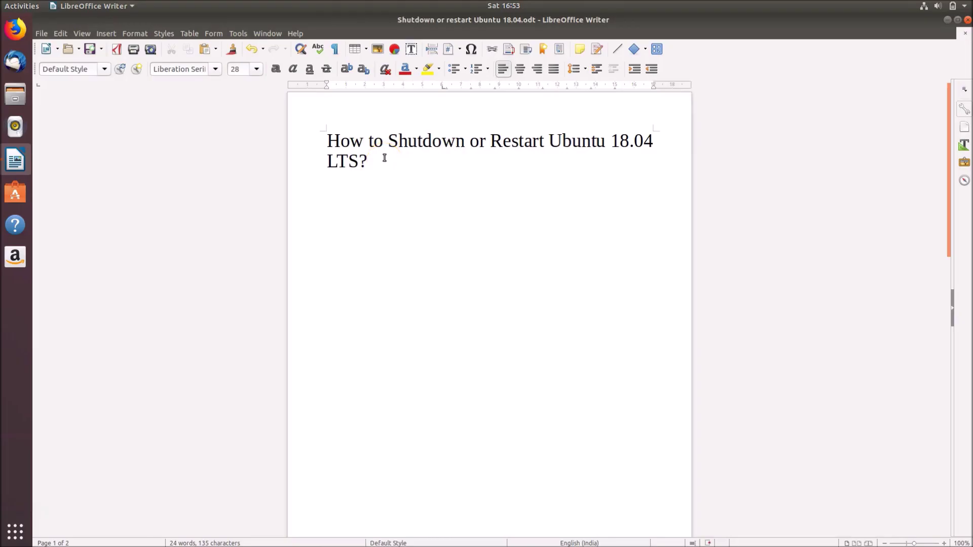
Minimize Writer, bring up Power Off from the system menu, and cancel it
click(442, 144)
click(945, 21)
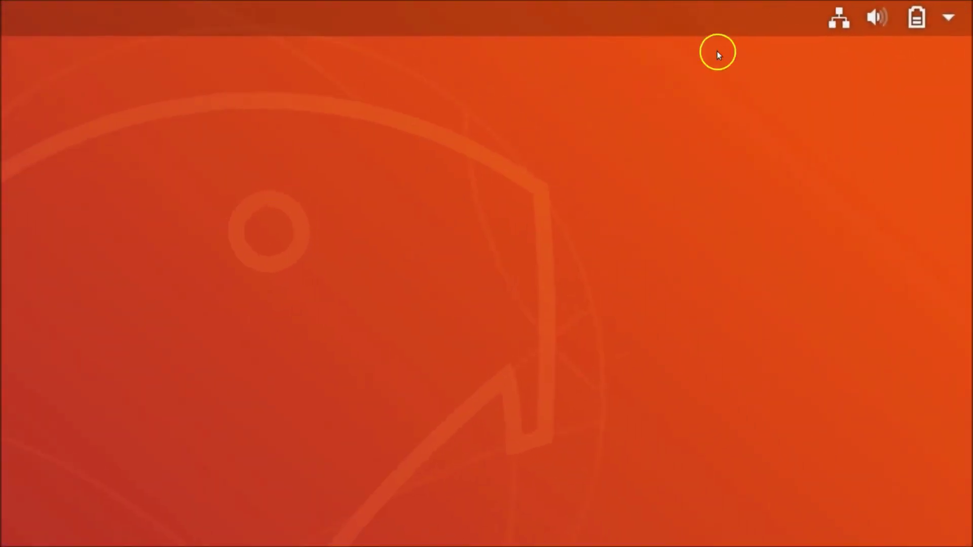
click(948, 21)
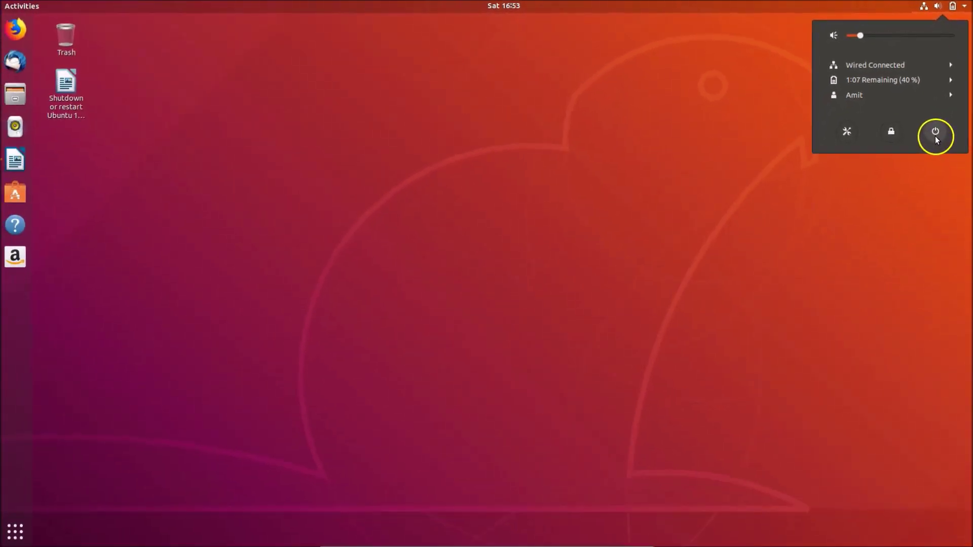
click(936, 133)
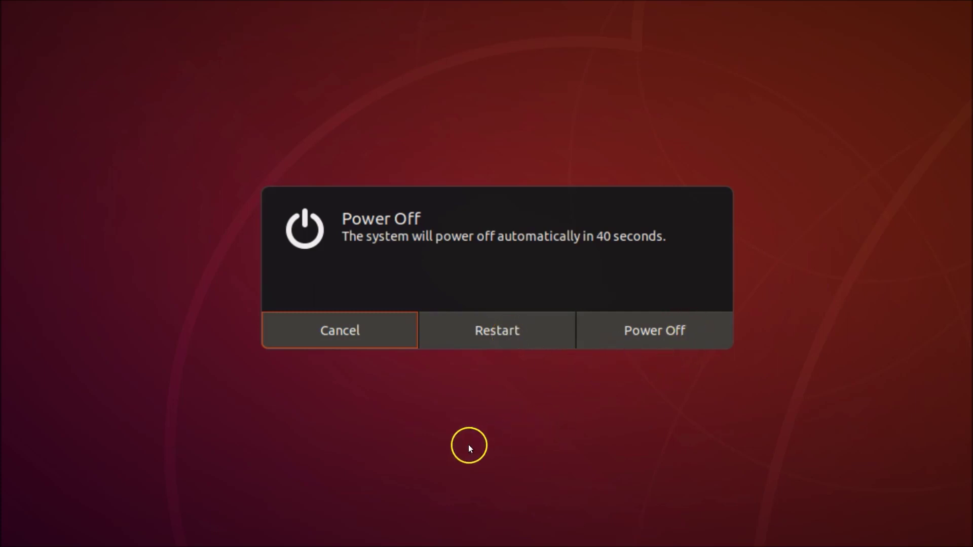
click(357, 333)
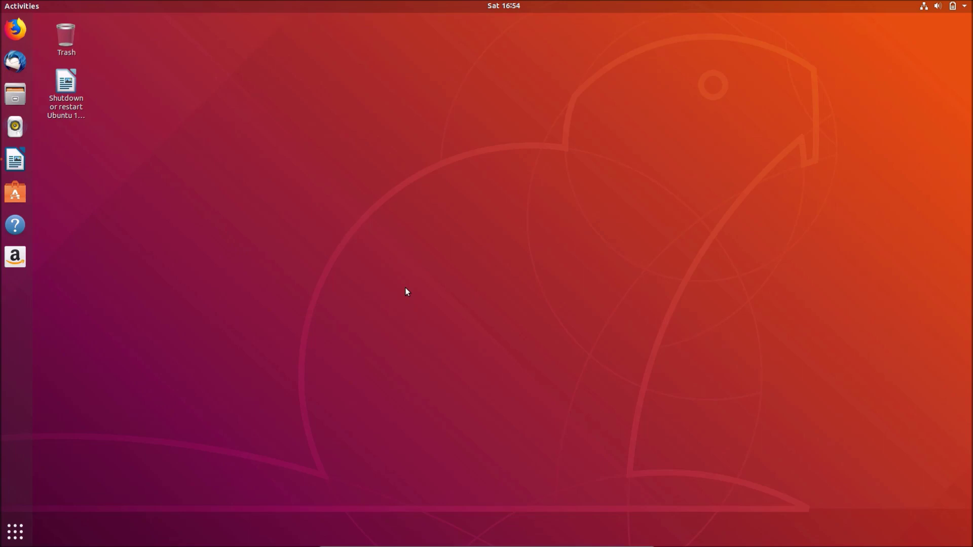
Open a terminal from the desktop context menu, reposition it, and close it
right_click(409, 112)
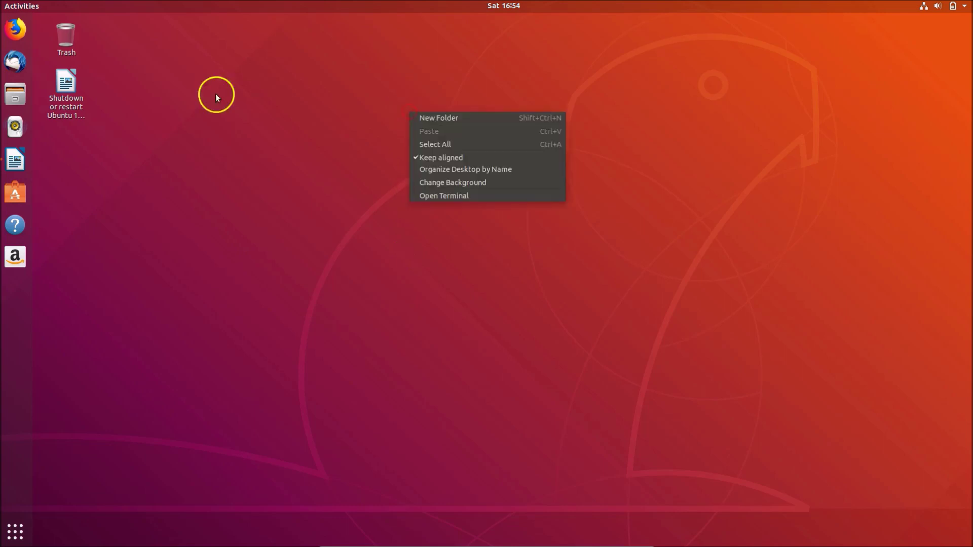
click(433, 196)
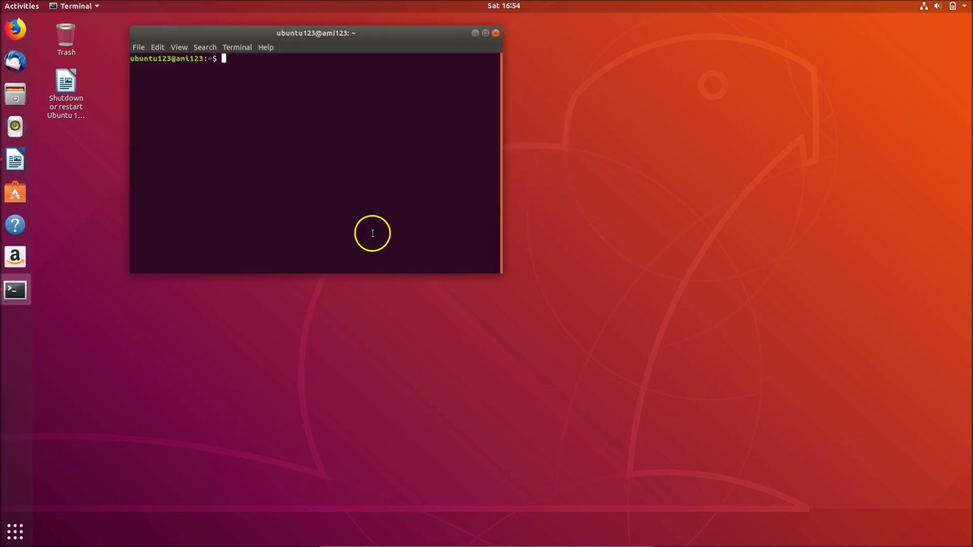
drag(315, 31, 362, 48)
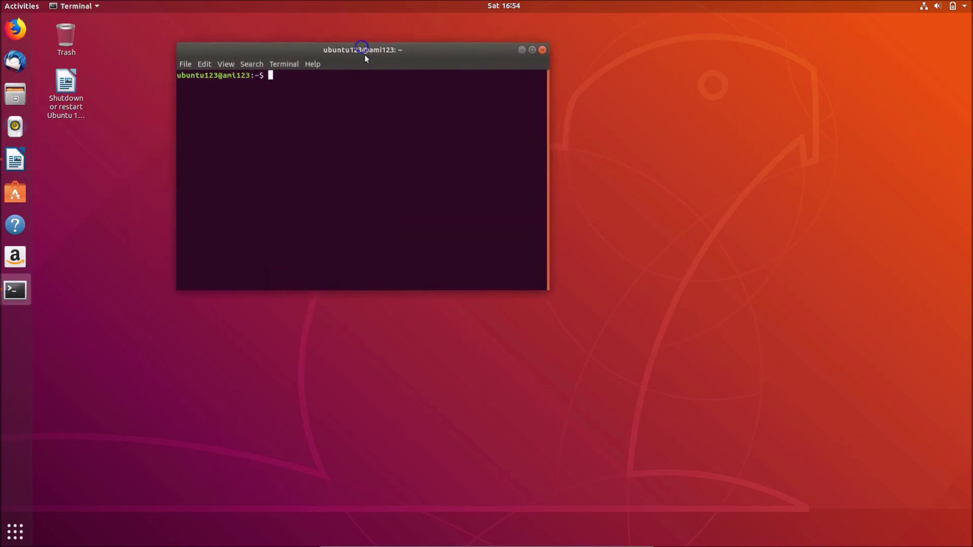
click(544, 50)
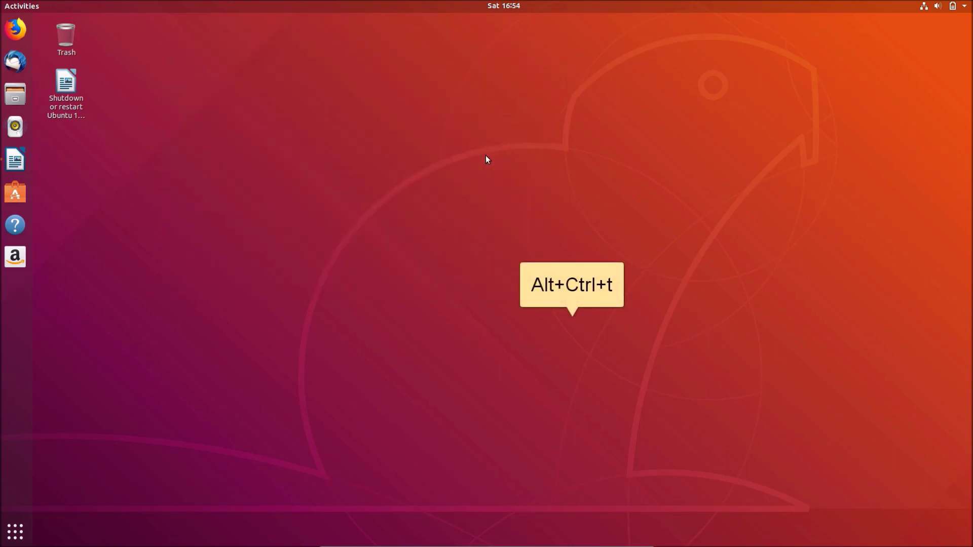
Open a new terminal with Ctrl+Alt+T, position it, and return to the Writer document
key(ctrl+alt+t)
drag(420, 41, 443, 44)
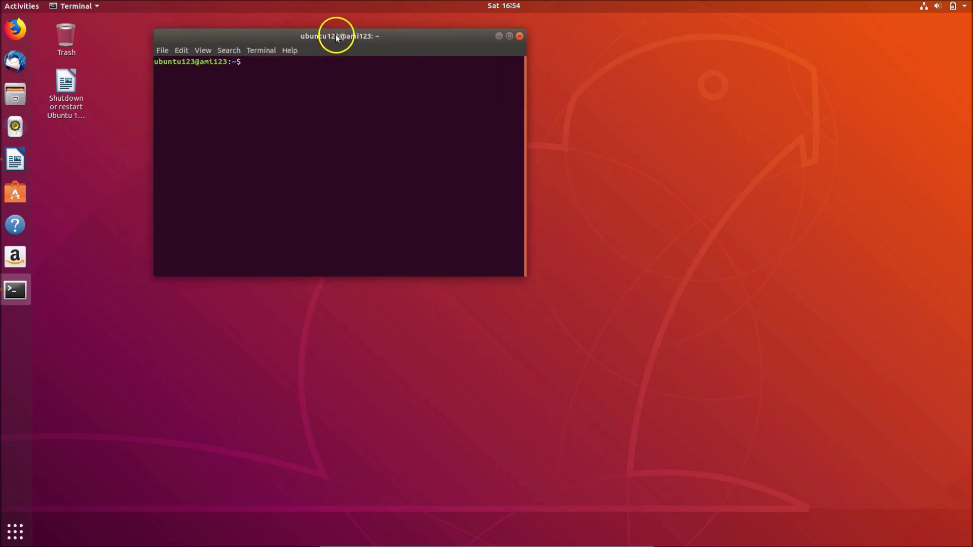
drag(336, 38, 351, 35)
click(17, 161)
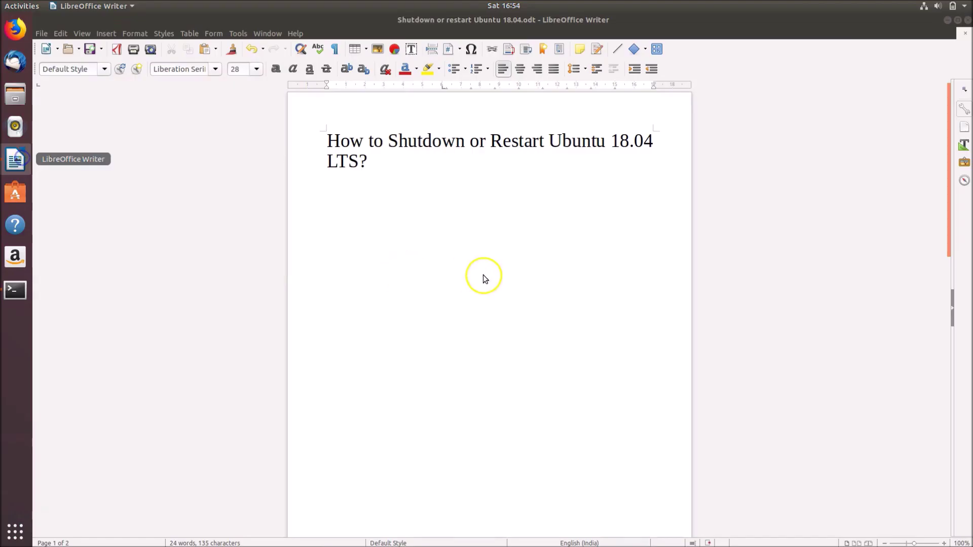
Remove the empty lines between the title and the Via Terminal commands
click(445, 205)
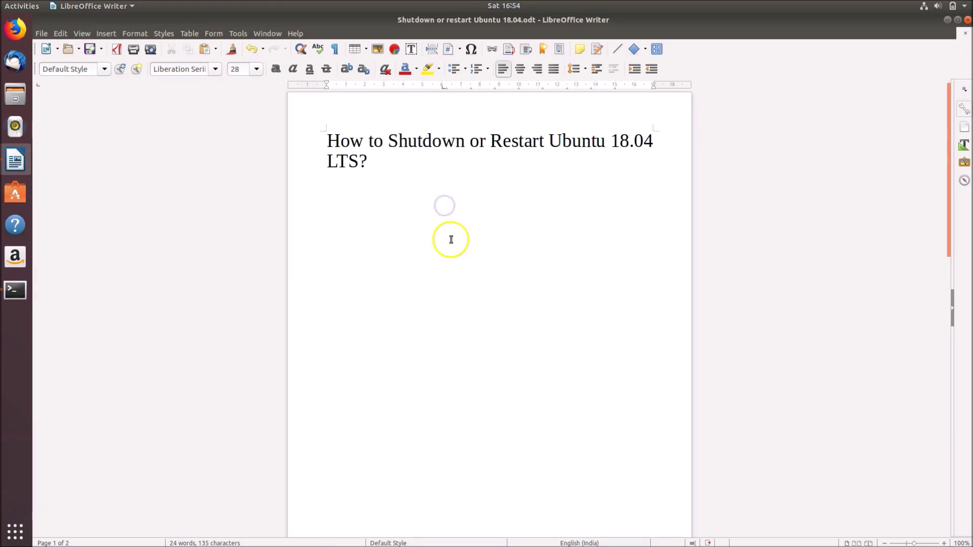
key(Down)
key(Down)
key(Down)
key(Down)
key(Down)
key(Down)
key(Down)
key(Down)
key(Down)
key(Down)
key(Down)
key(Down)
key(Down)
key(Down)
key(Down)
key(Down)
key(Down)
key(Down)
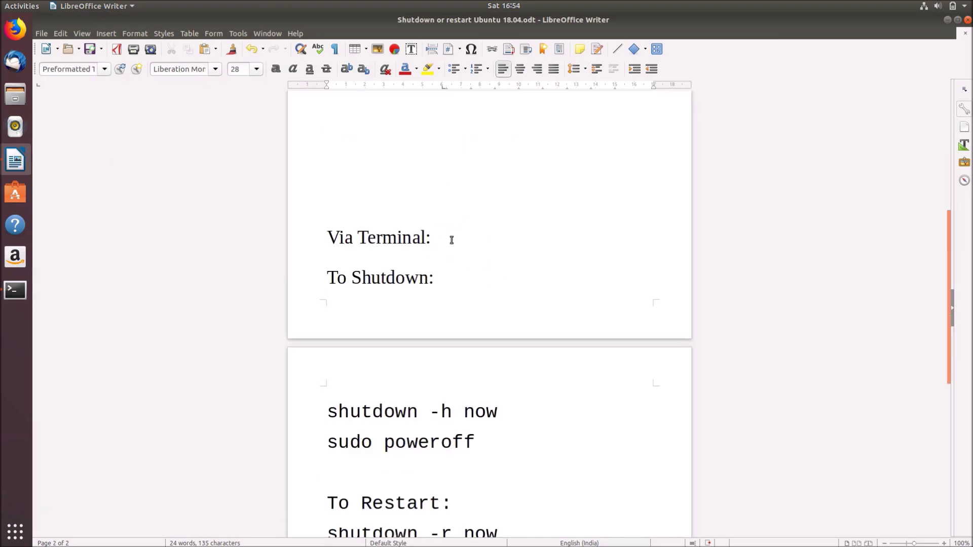
key(Up)
key(Up)
key(BackSpace)
key(BackSpace)
key(BackSpace)
key(BackSpace)
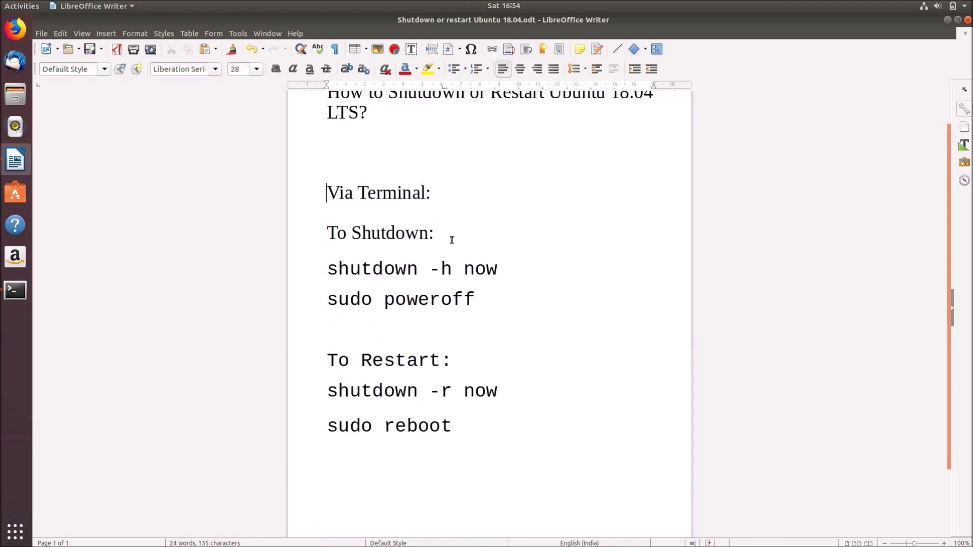
key(BackSpace)
click(377, 154)
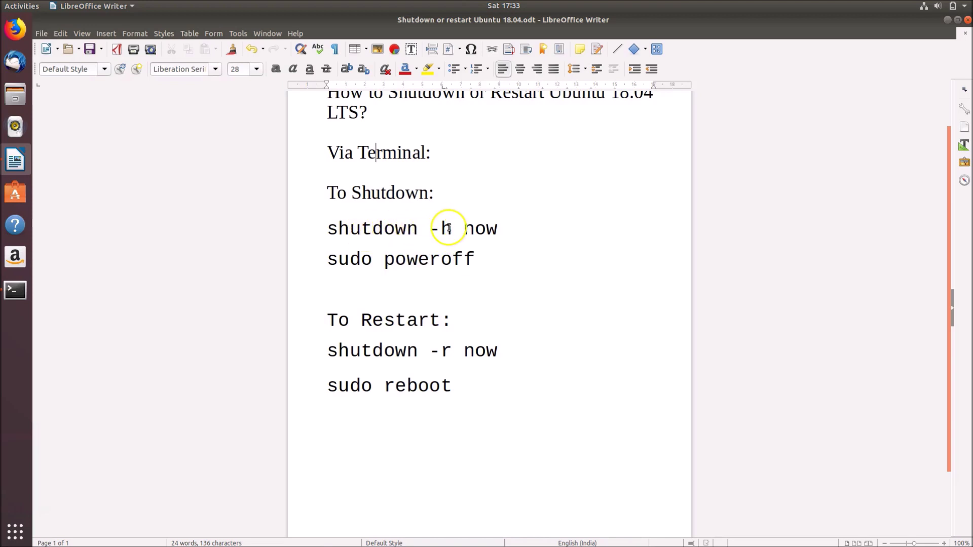
Minimize Writer and run 'shutdown -h now' in the terminal to power off
click(946, 22)
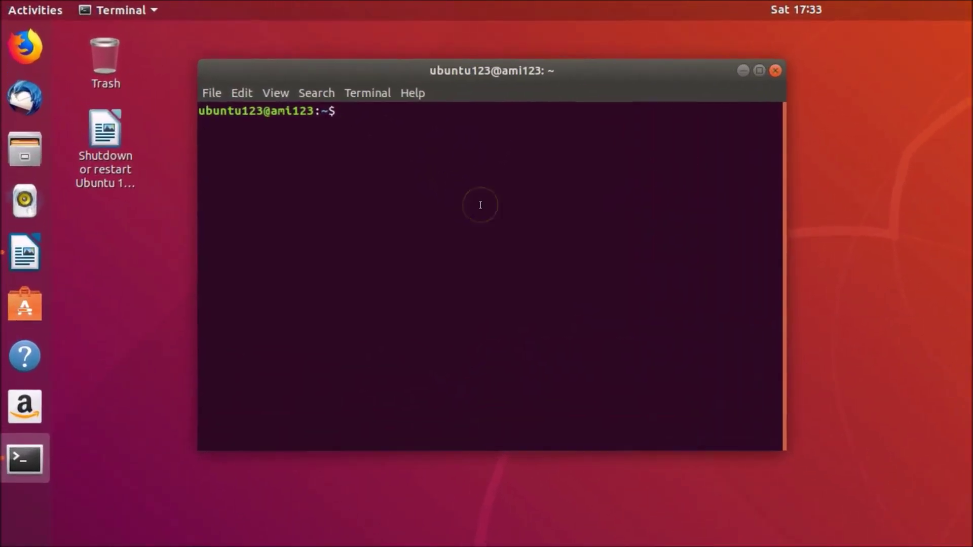
text(shutdown )
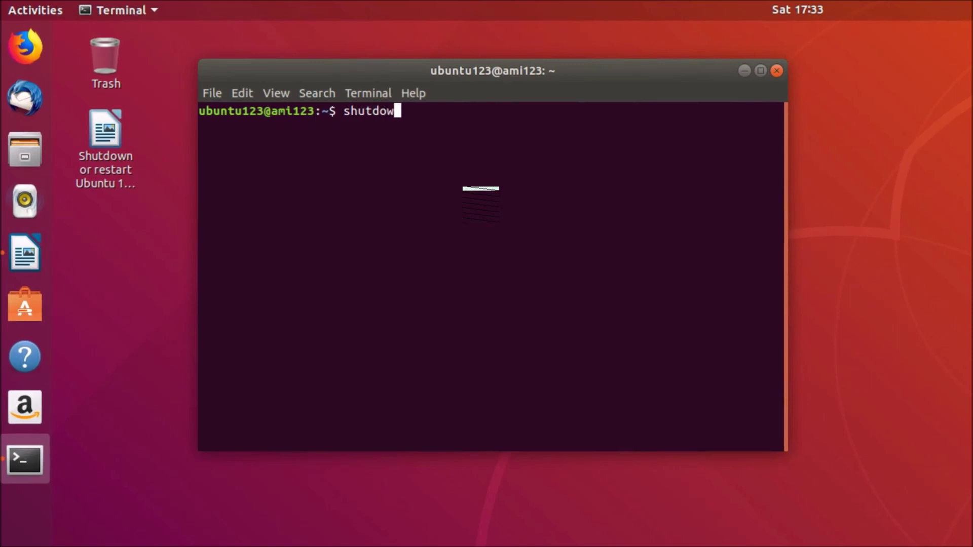
text(-h now)
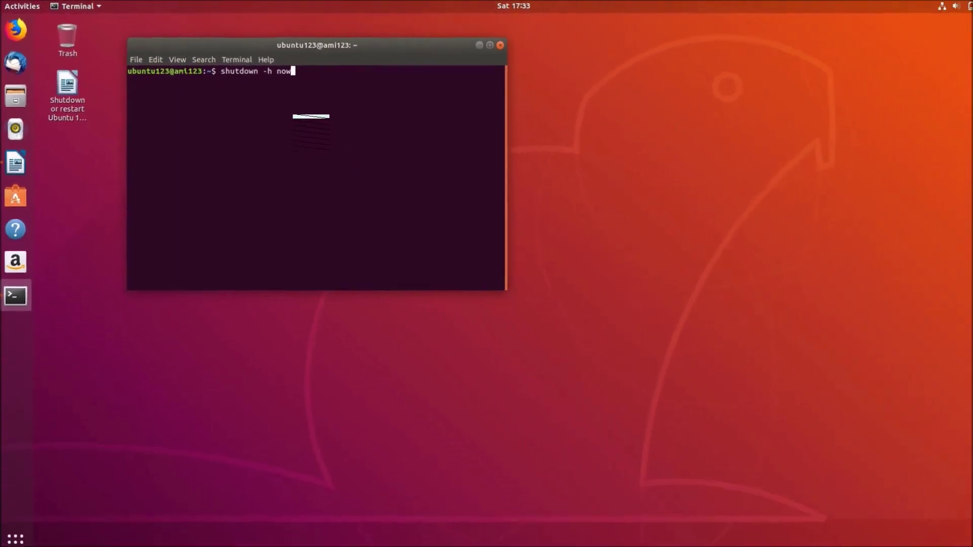
key(Return)
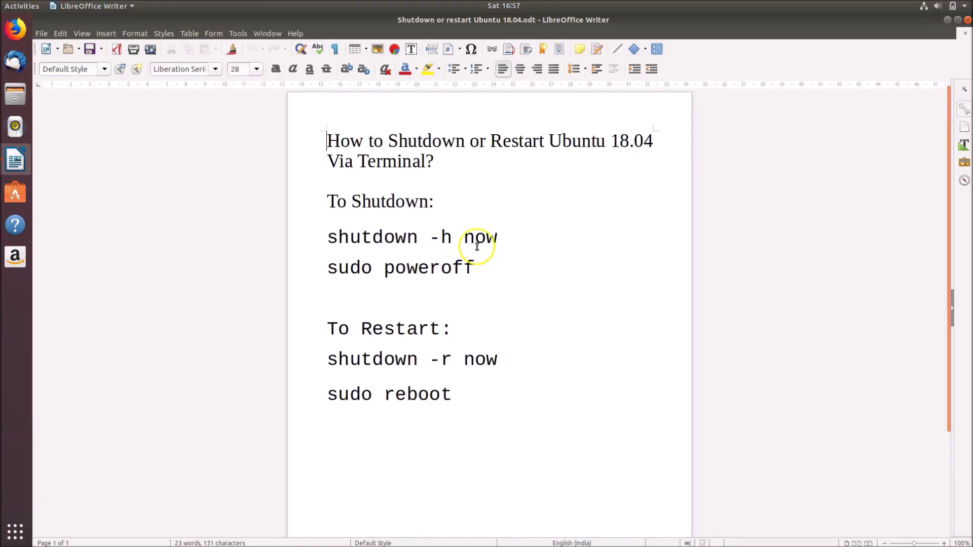
Select and deselect the 'sudo poweroff' line, then minimize the Writer document
drag(324, 269, 467, 283)
click(453, 276)
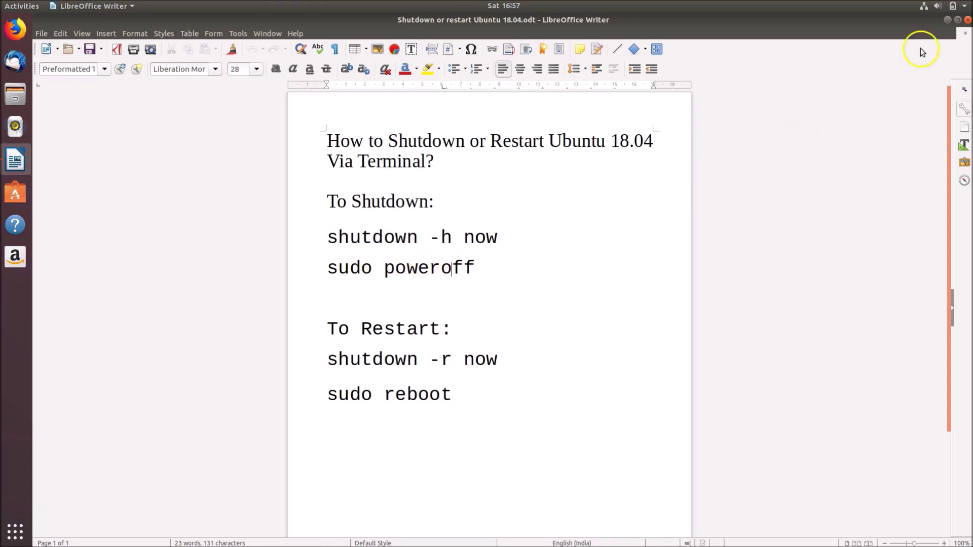
click(945, 23)
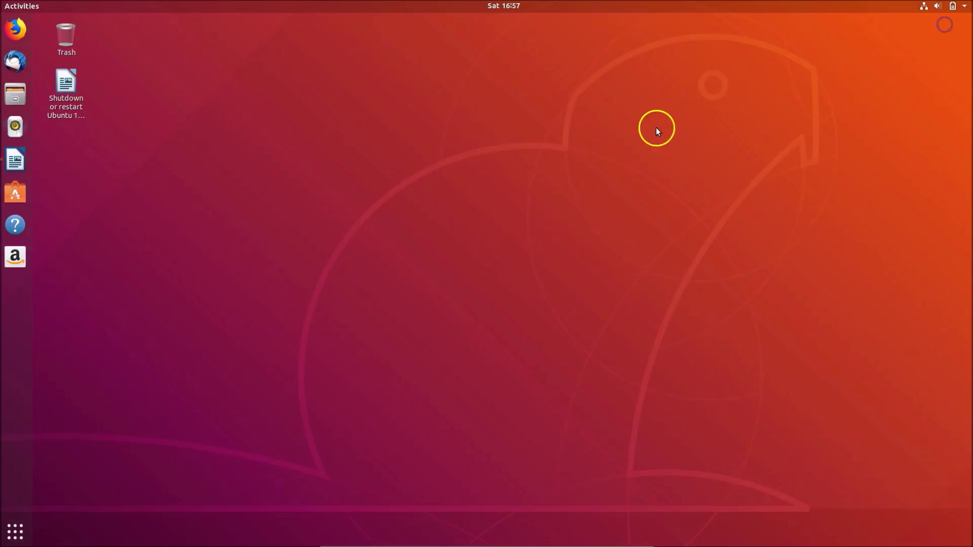
Open a terminal from the desktop and run 'sudo poweroff', confirming with the sudo password
right_click(486, 148)
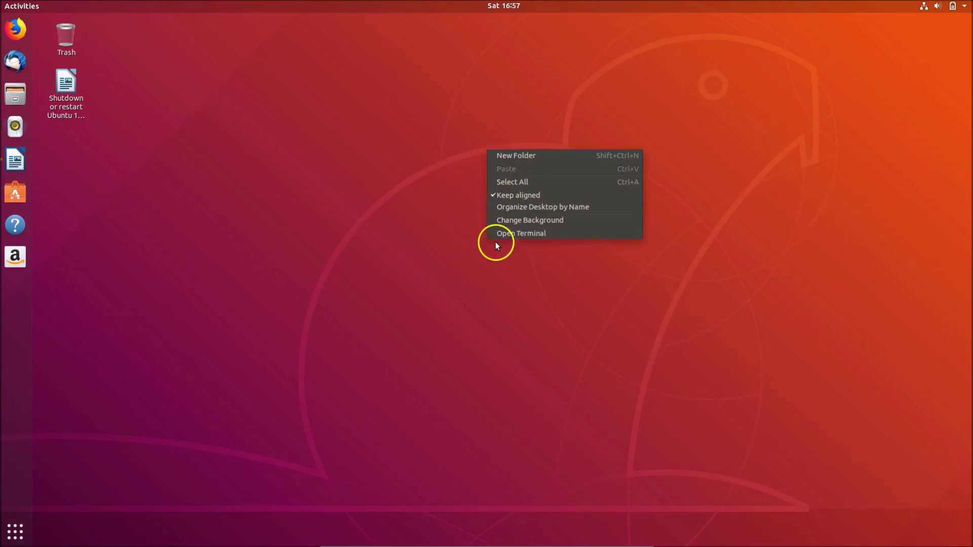
click(517, 237)
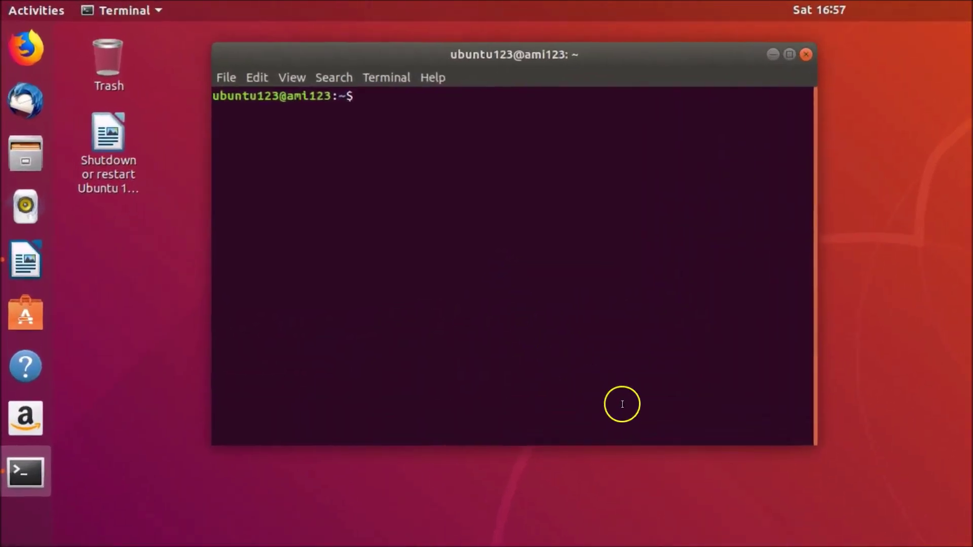
text(s)
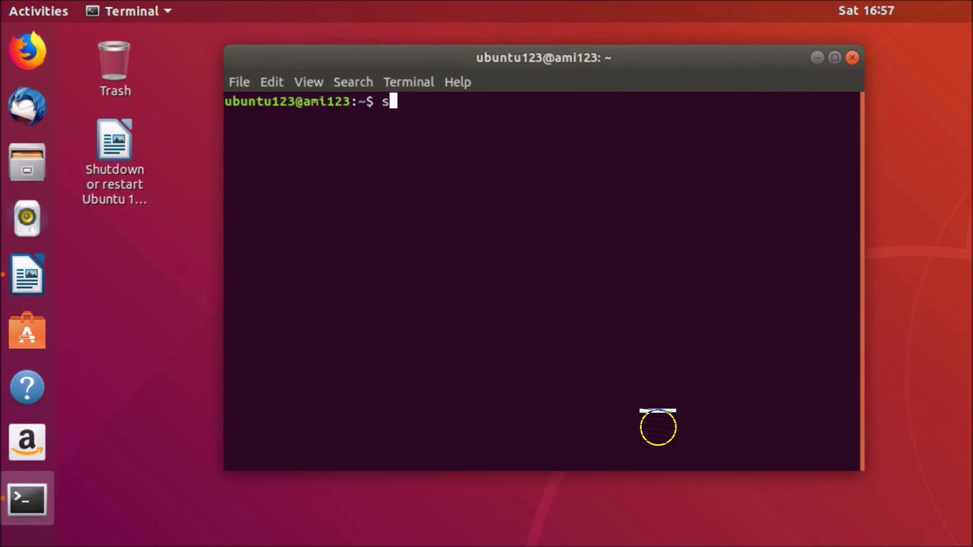
text(udo powero)
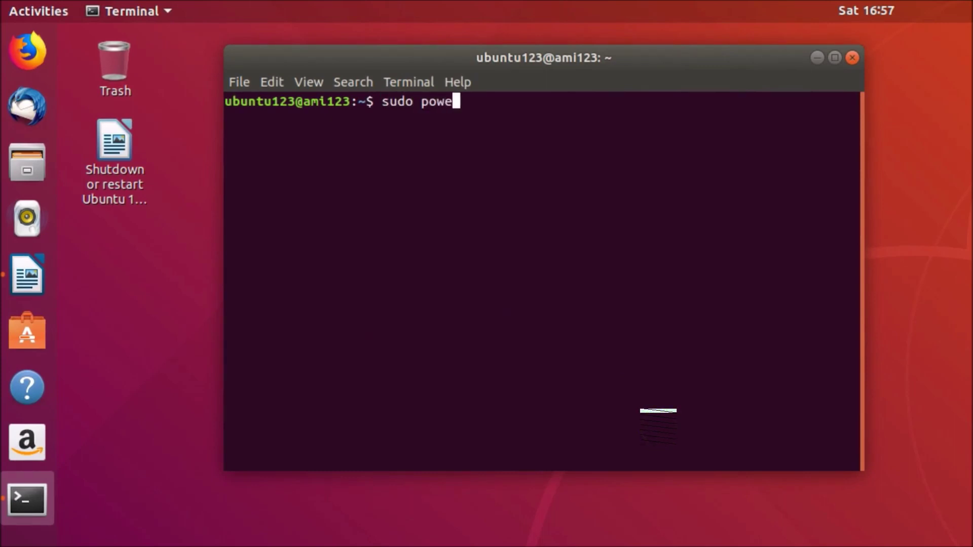
text(ff)
key(Return)
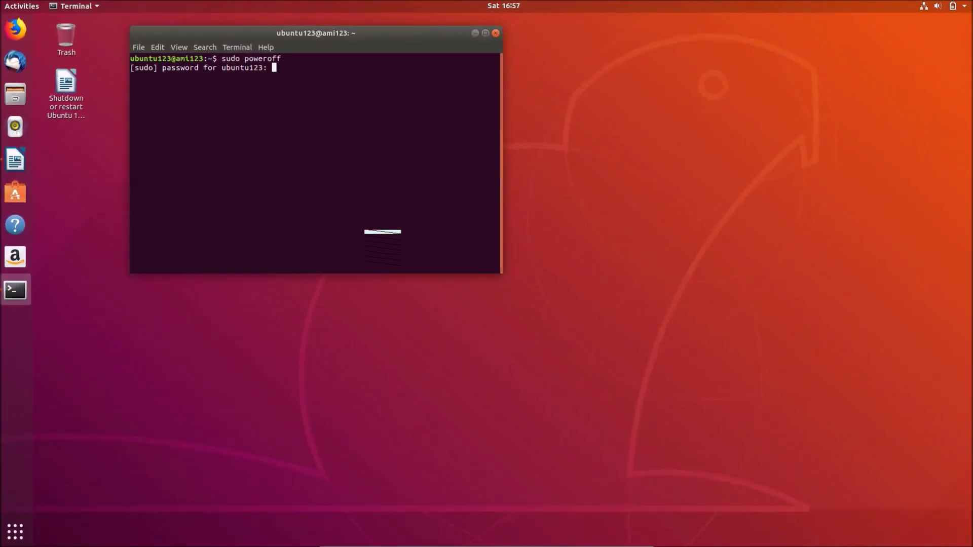
key(Return)
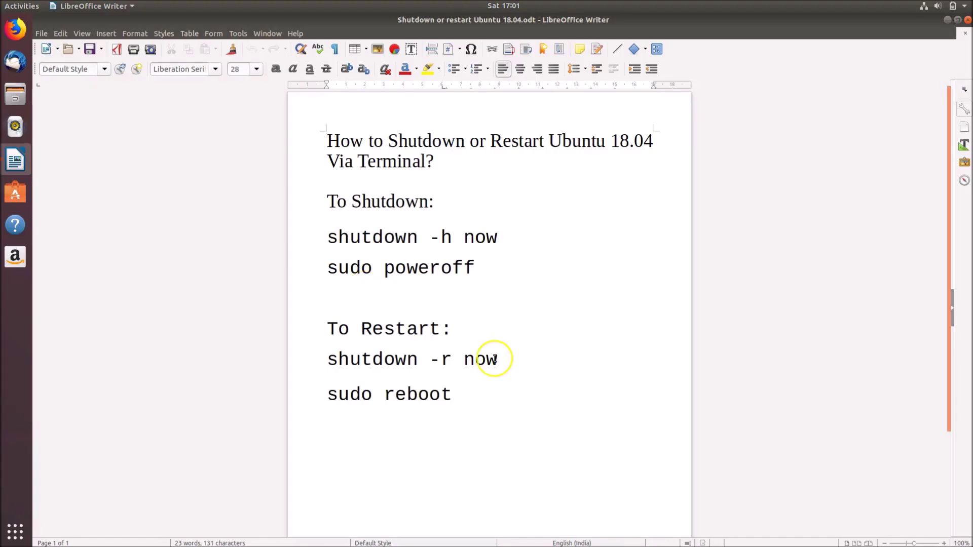
click(406, 337)
key(super+d)
Open a terminal from the desktop context menu and run 'shutdown -r now'
right_click(478, 215)
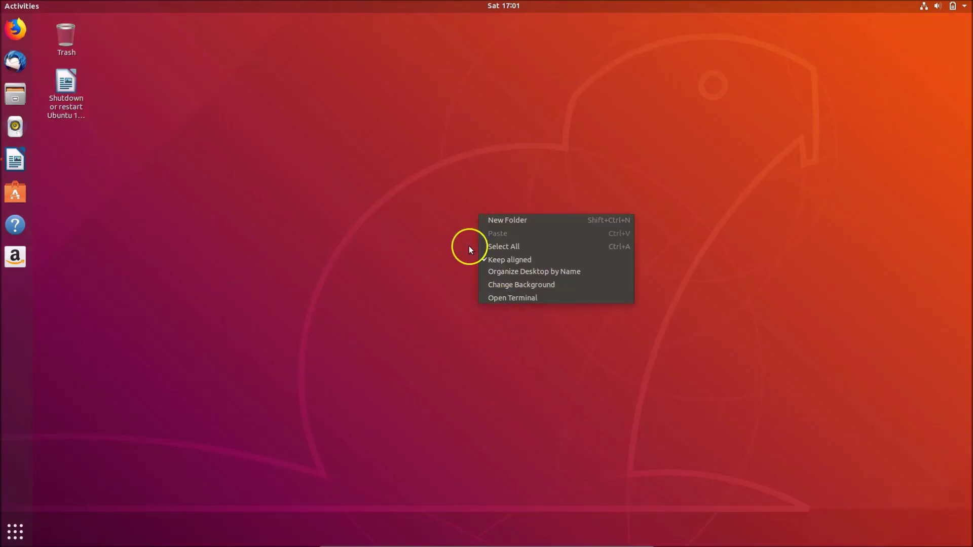
click(494, 302)
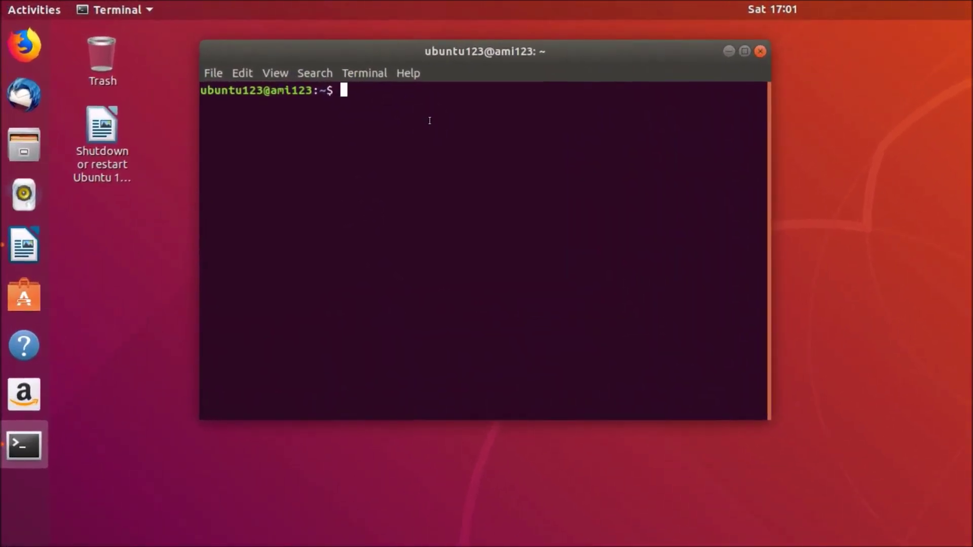
text(shutdown )
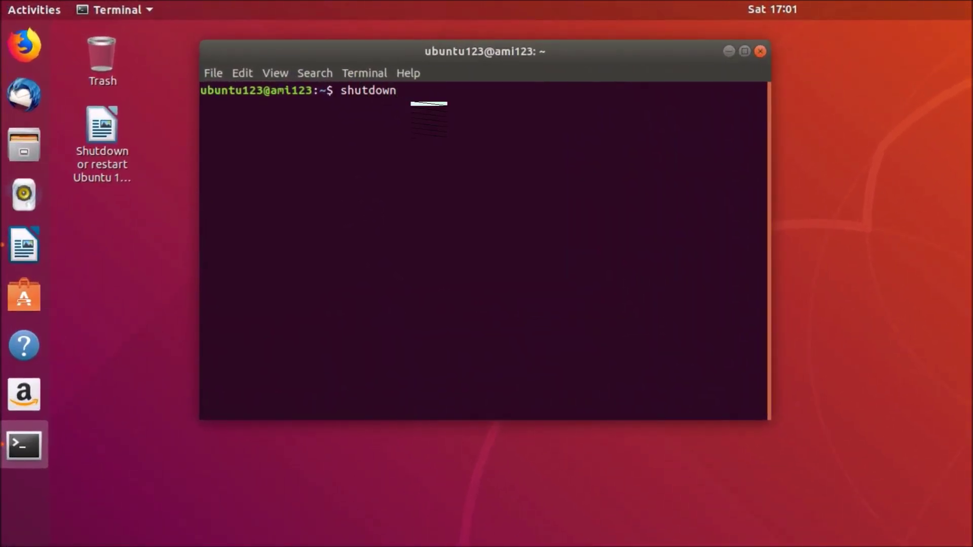
text(-r now)
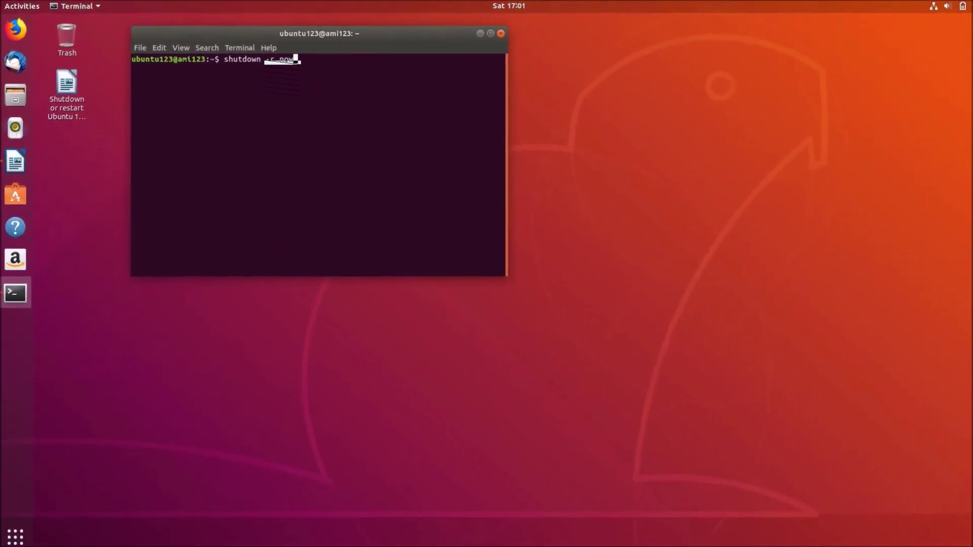
key(Return)
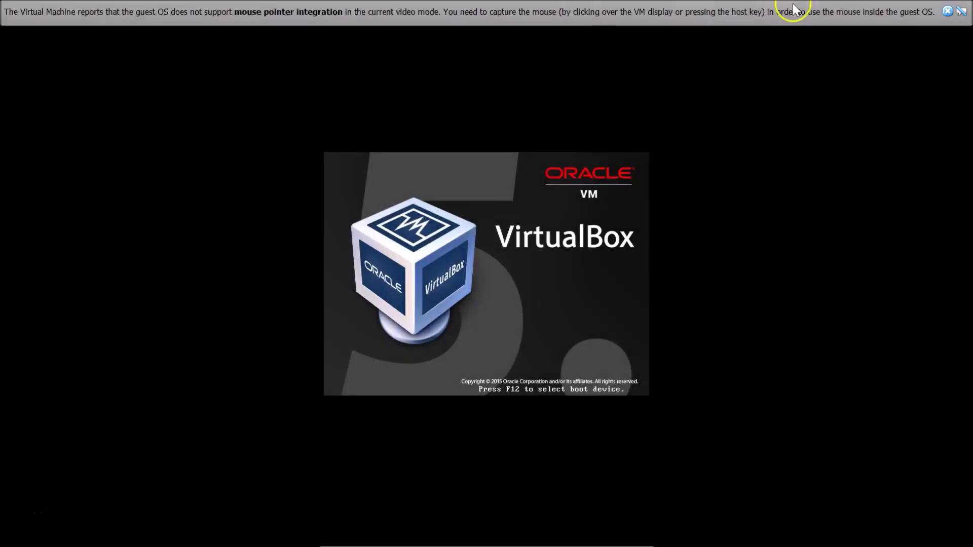
Dismiss the mouse-integration notice and sign in to the user account with its password
click(961, 12)
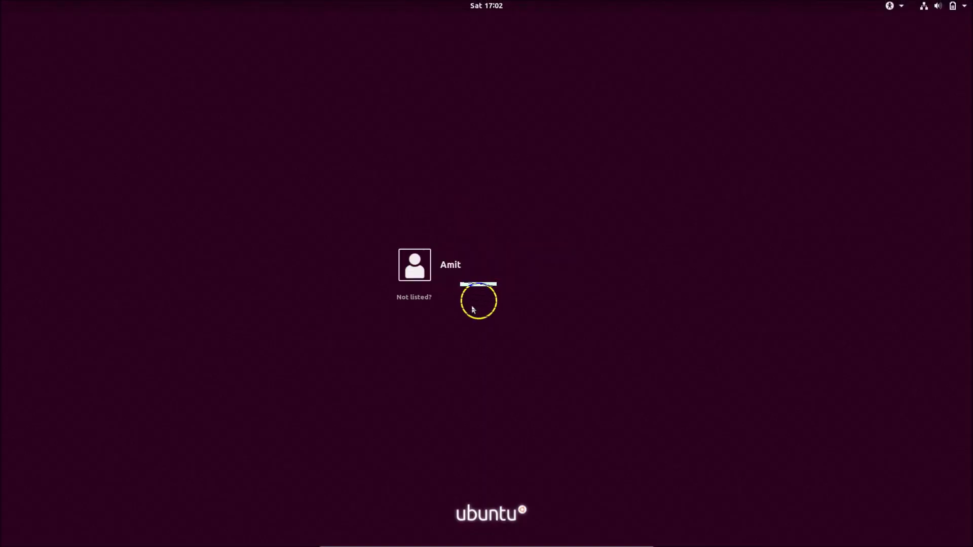
click(469, 250)
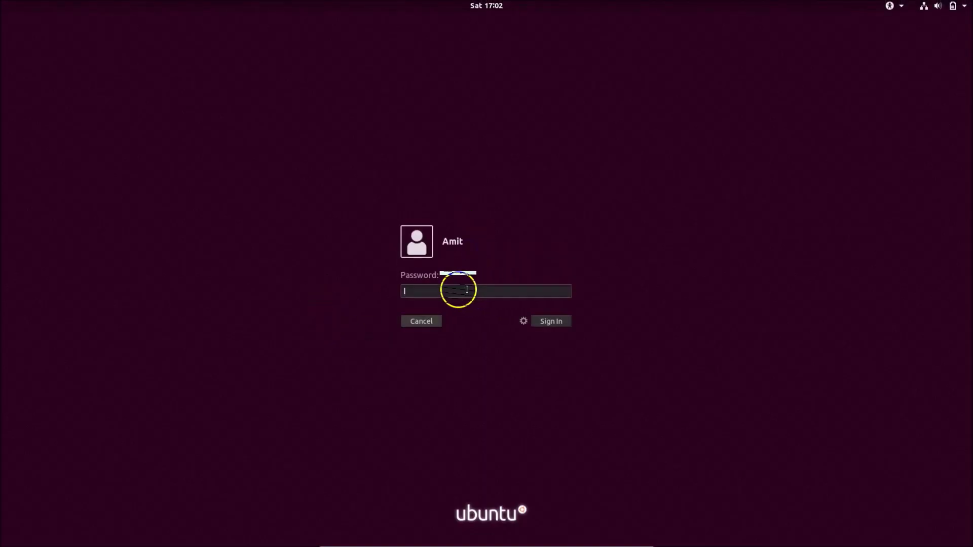
text(********)
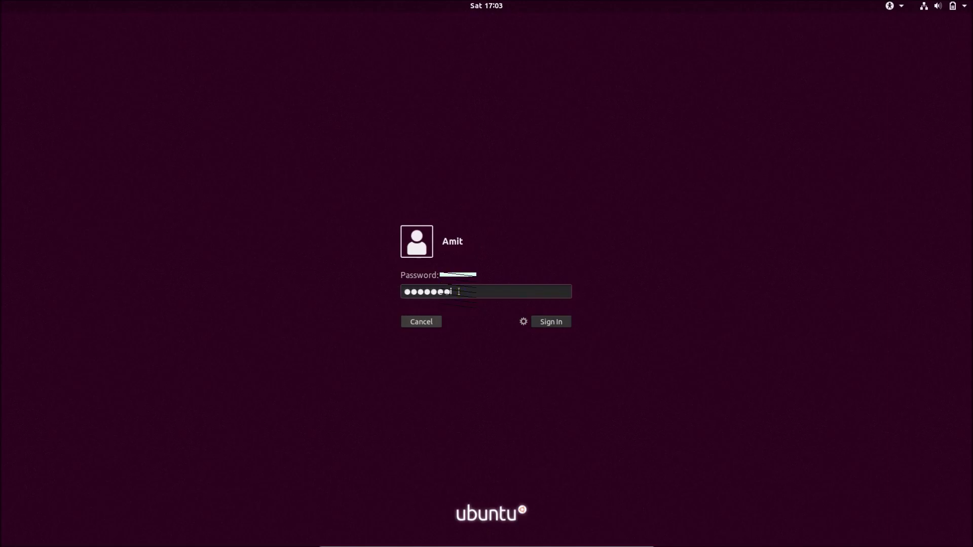
key(Return)
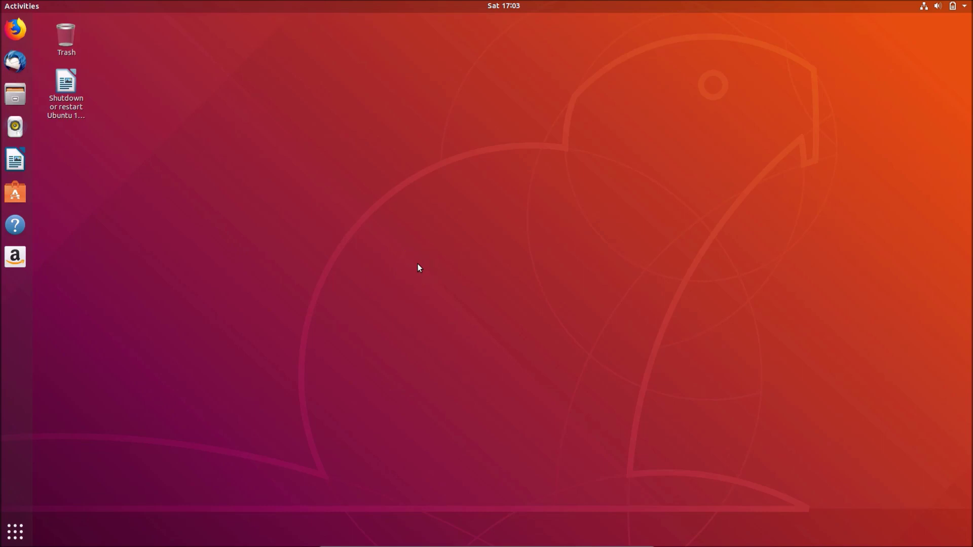
Open a terminal from the desktop and run 'sudo reboot', confirming with the sudo password
right_click(387, 164)
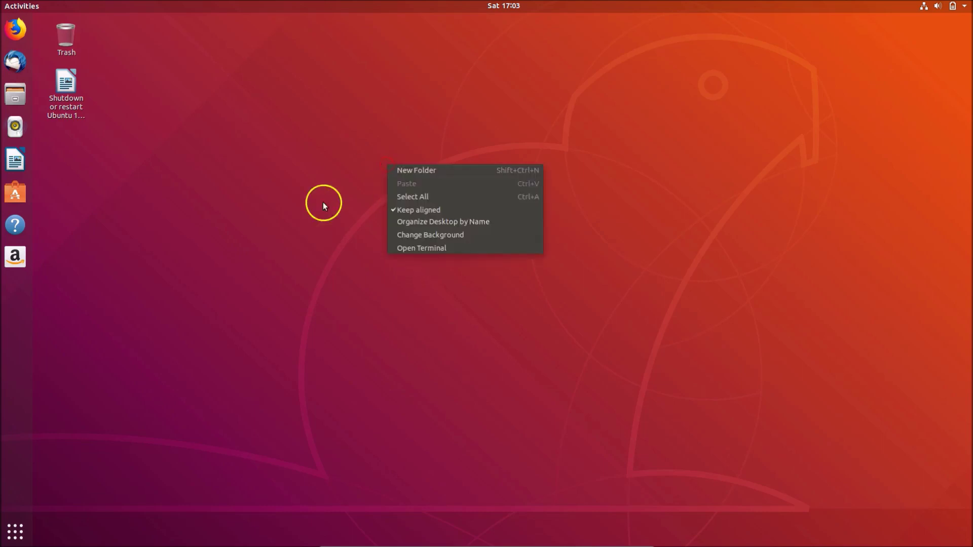
click(419, 250)
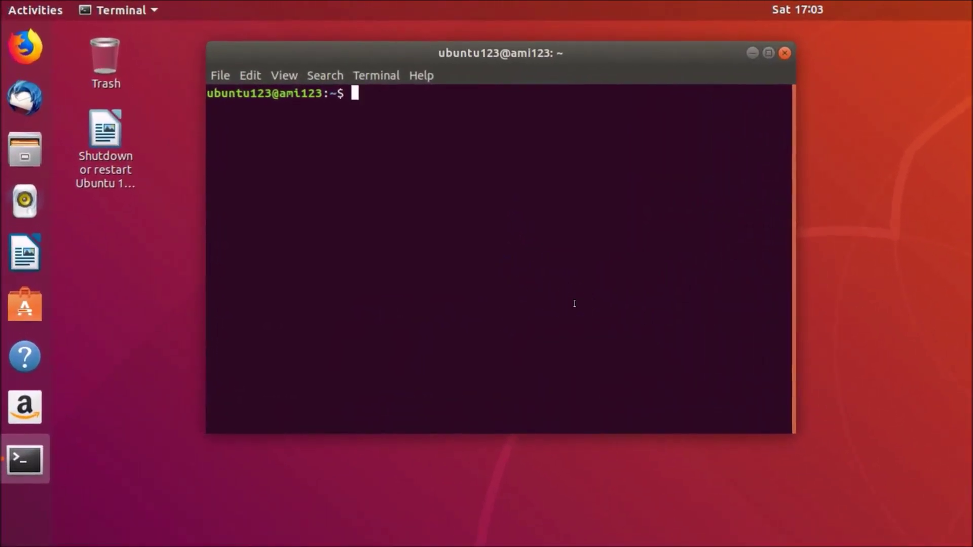
text(sudo reboot)
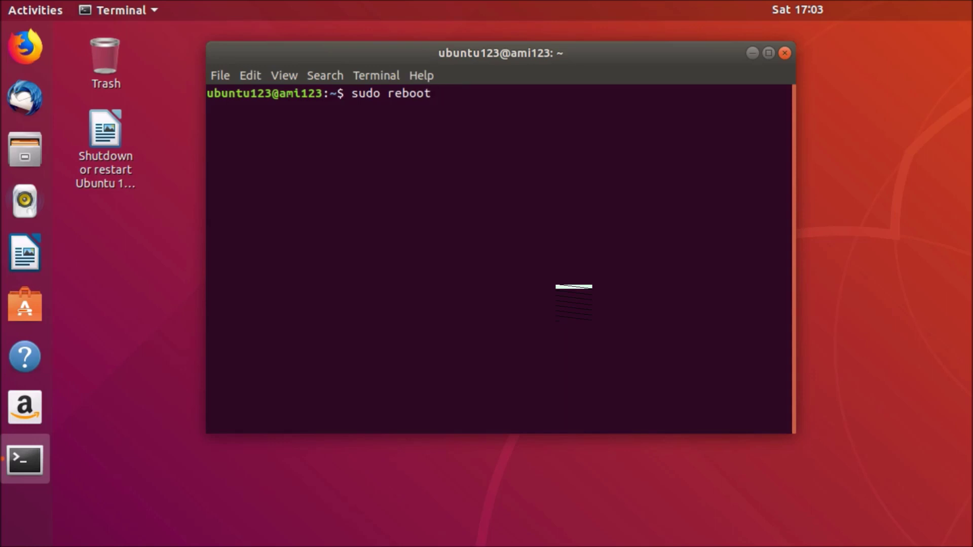
key(Return)
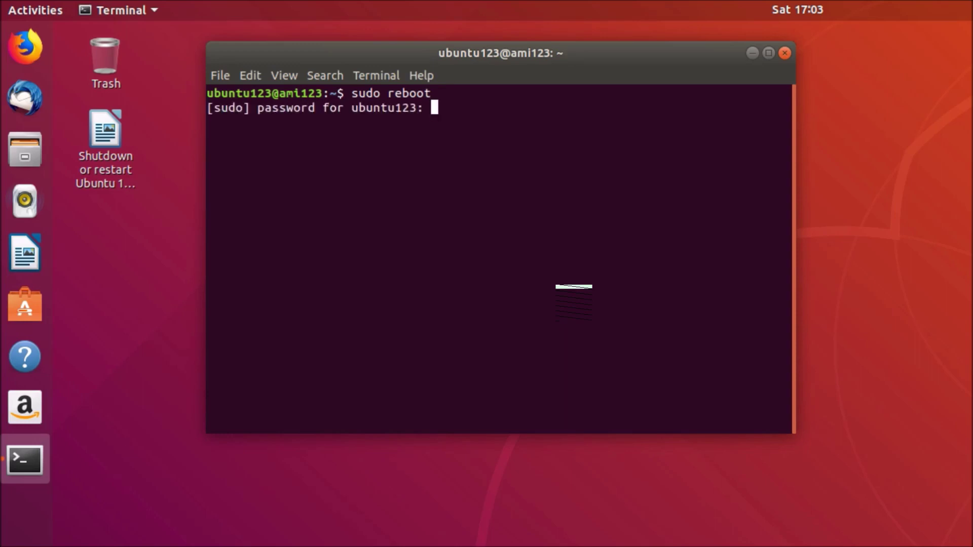
key(Return)
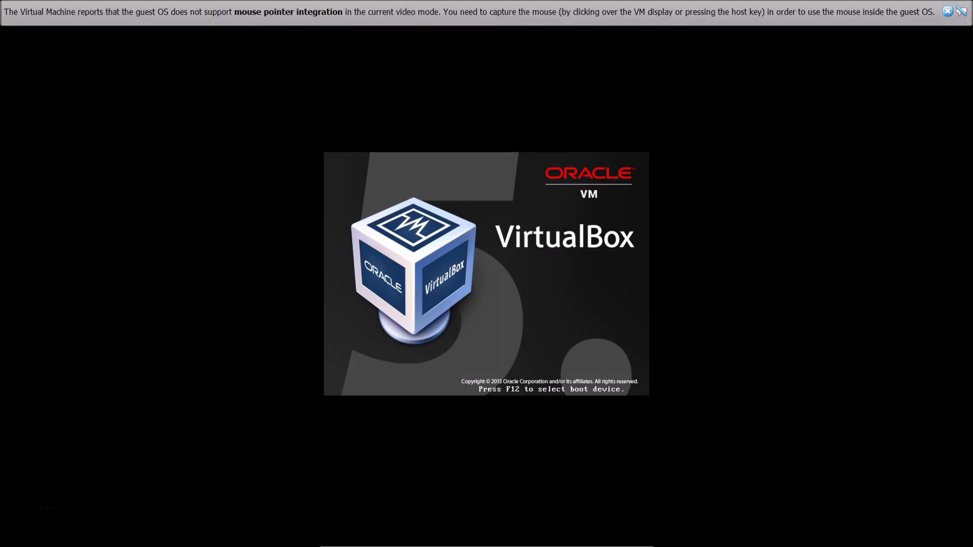
Dismiss the VirtualBox notice, sign in with the account password, and check the system menu
click(948, 11)
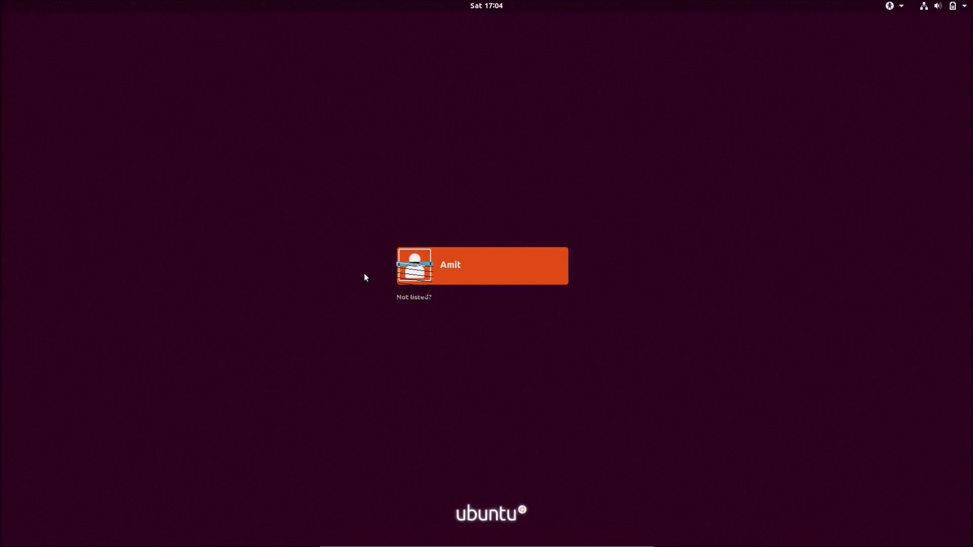
click(489, 263)
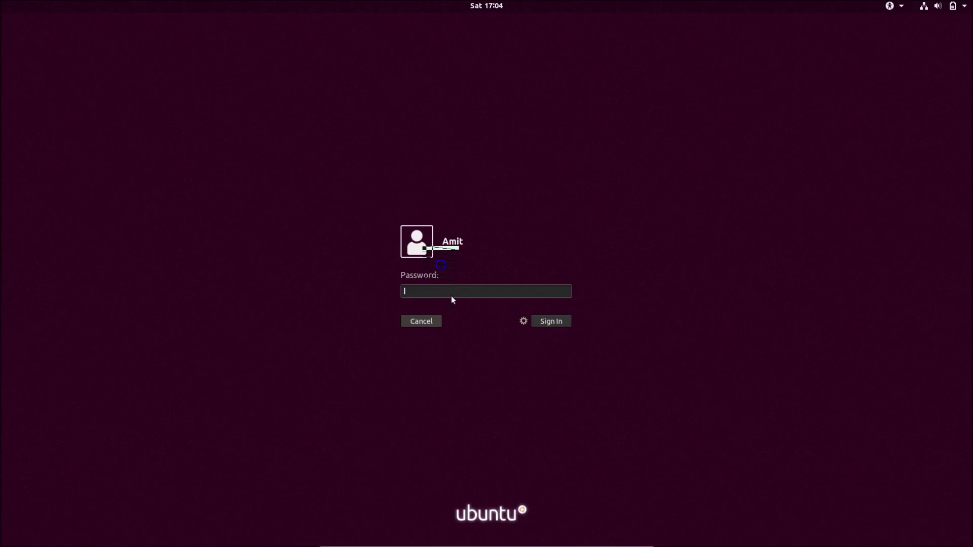
text(********)
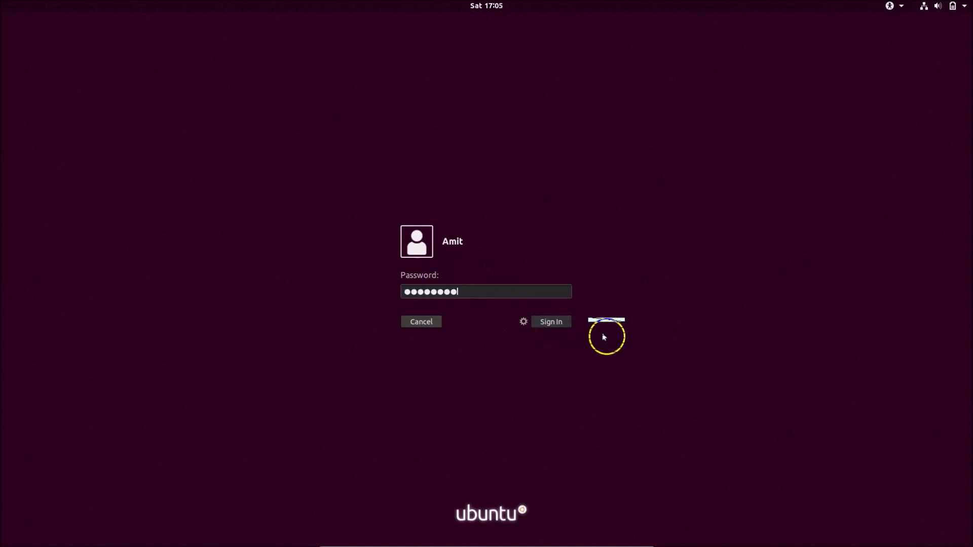
click(540, 321)
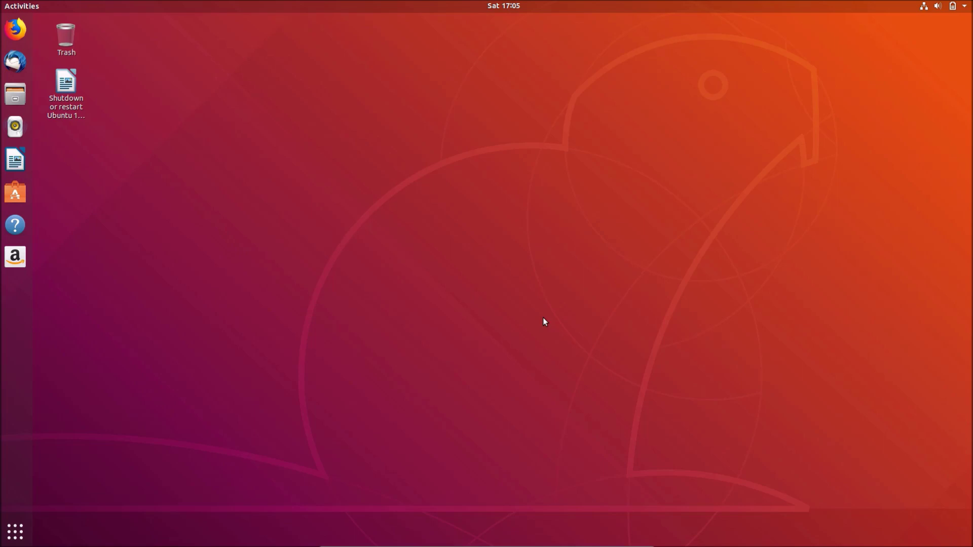
click(952, 6)
click(524, 146)
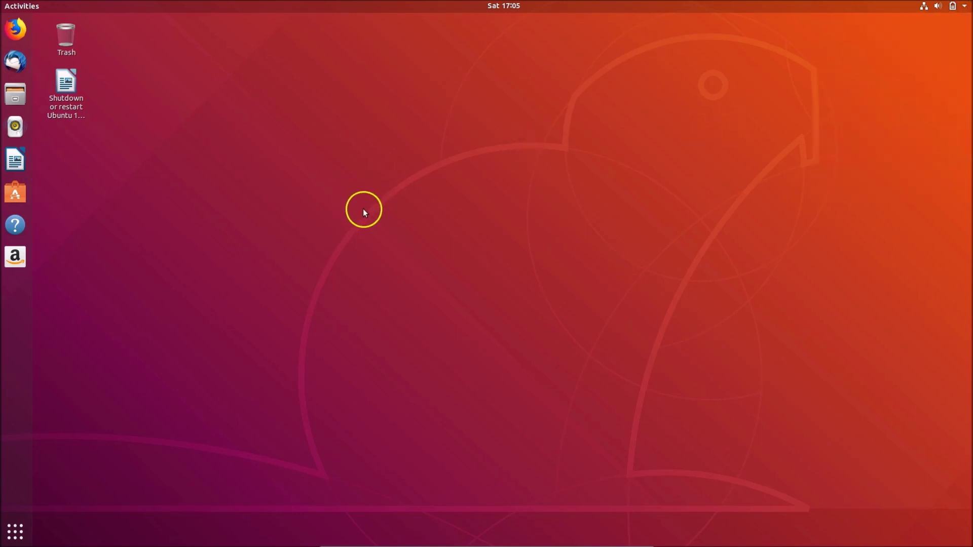